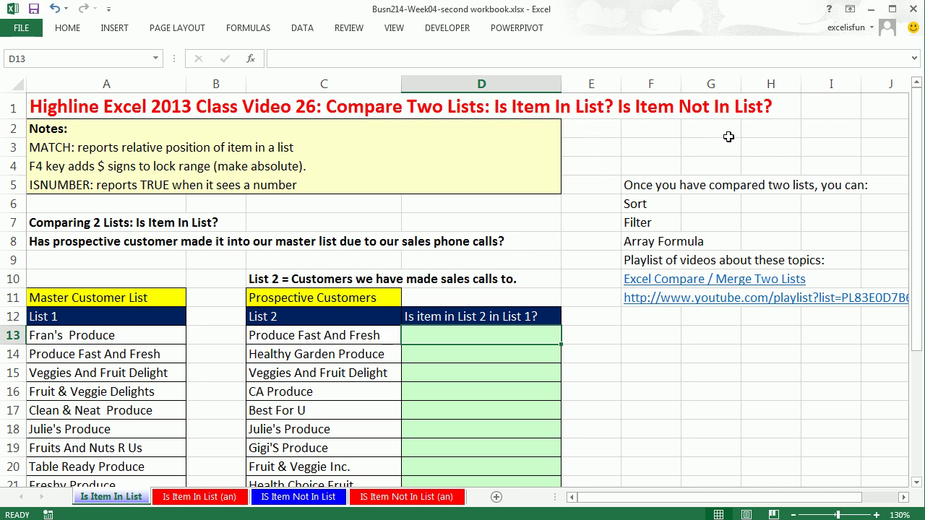
Highlight the prospective and master customer lists, then select results cell D13
click(344, 224)
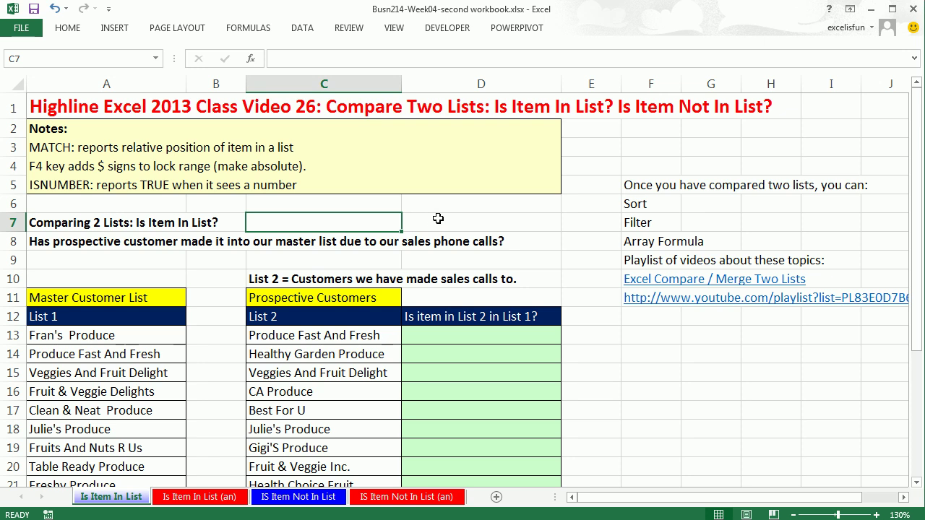
drag(322, 338, 340, 467)
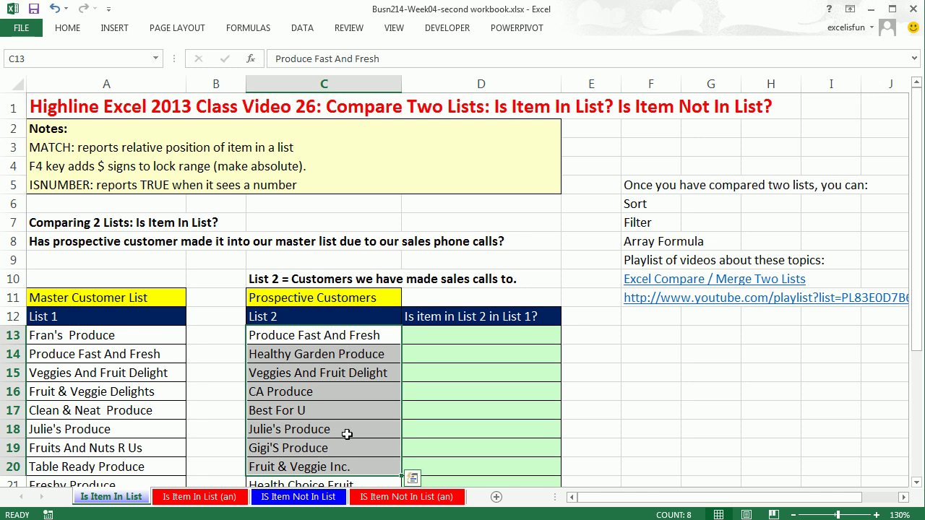
drag(72, 338, 83, 477)
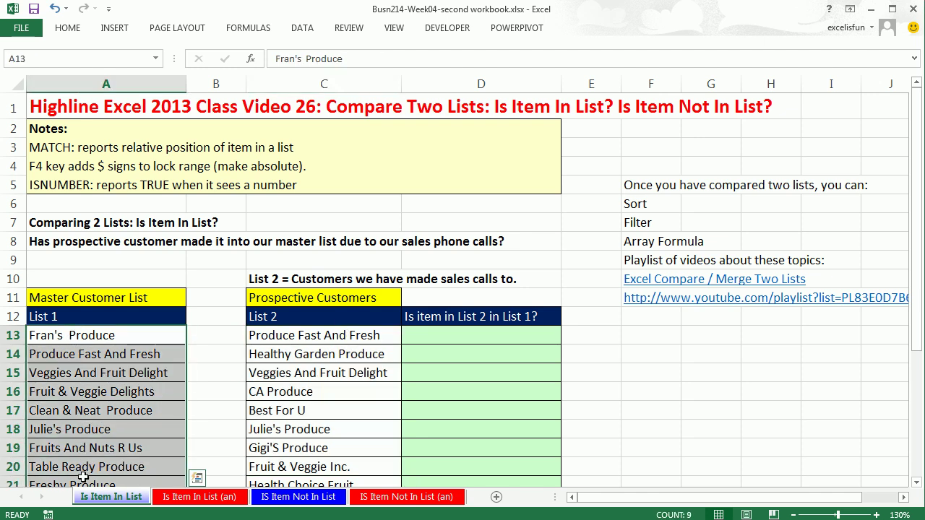
click(388, 334)
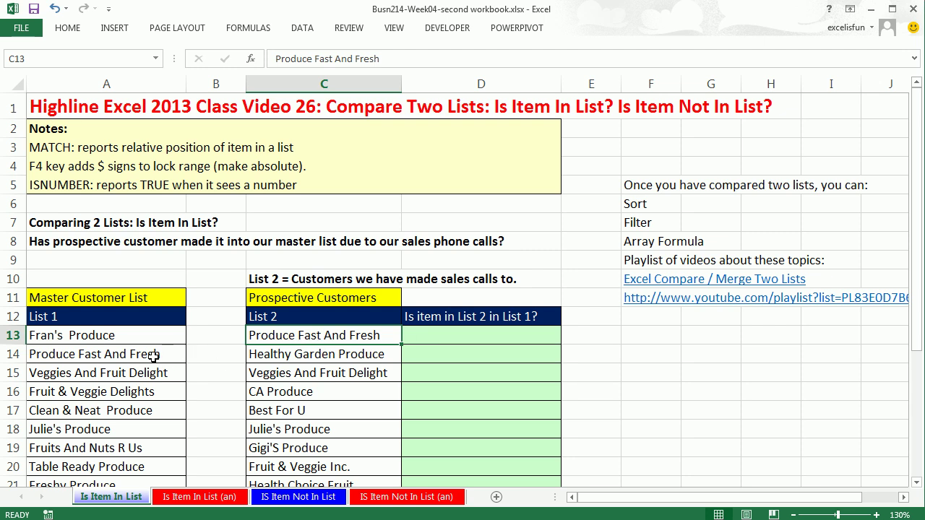
click(301, 352)
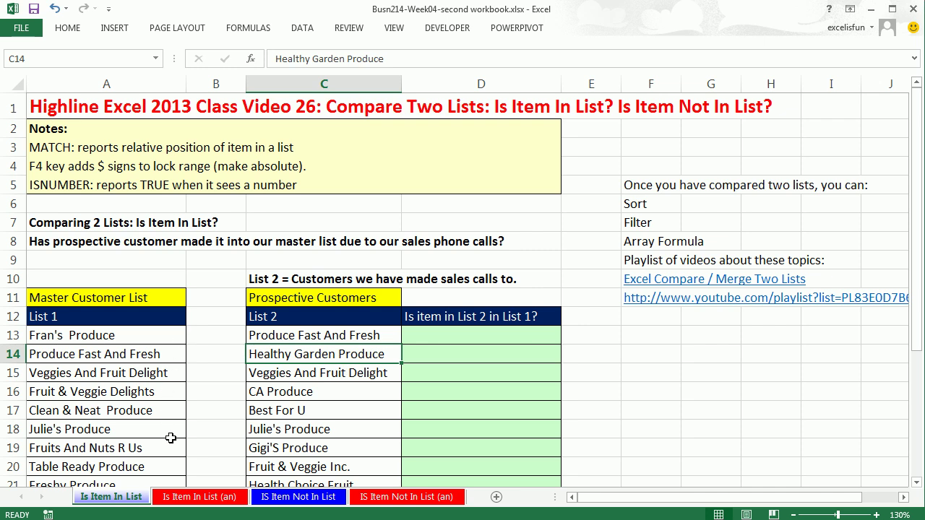
click(464, 334)
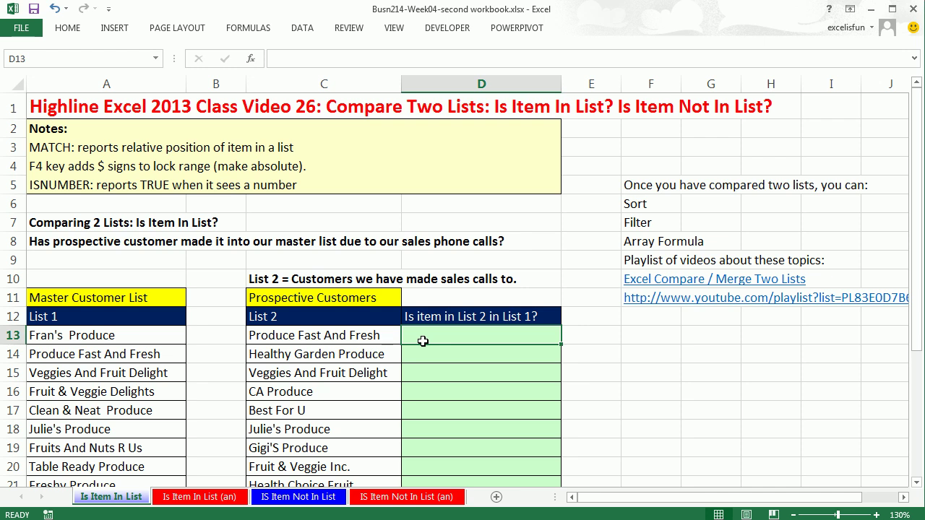
Enter =MATCH(C13,$A$13:$A$31,0) in D13 with the range locked absolute, returning 2
text(=mat)
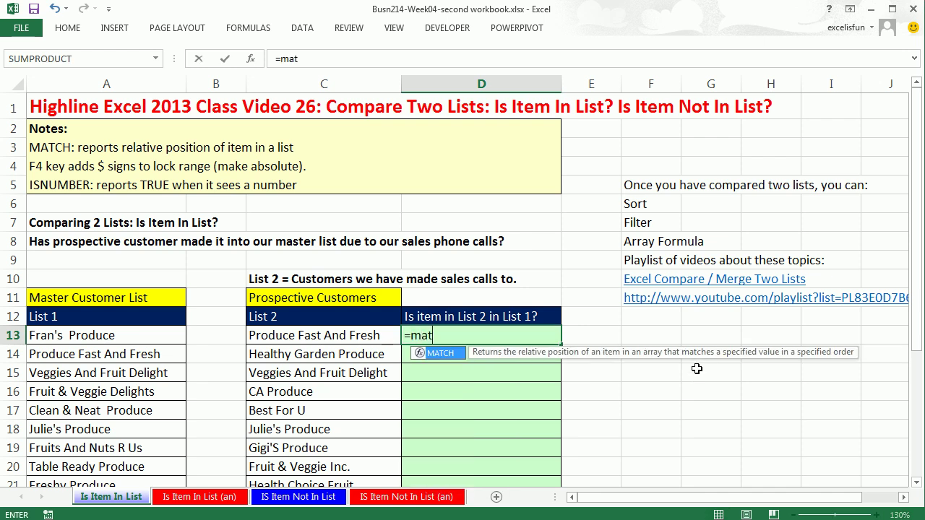
key(Tab)
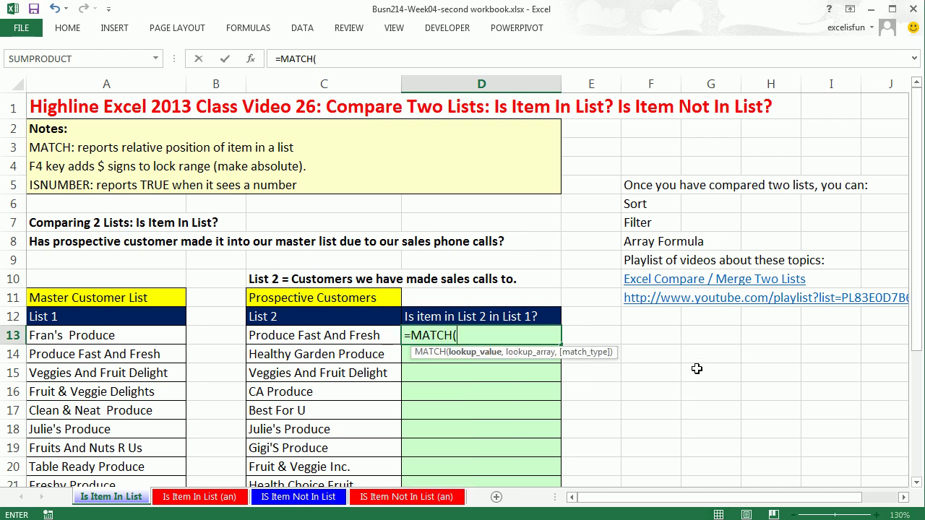
click(327, 335)
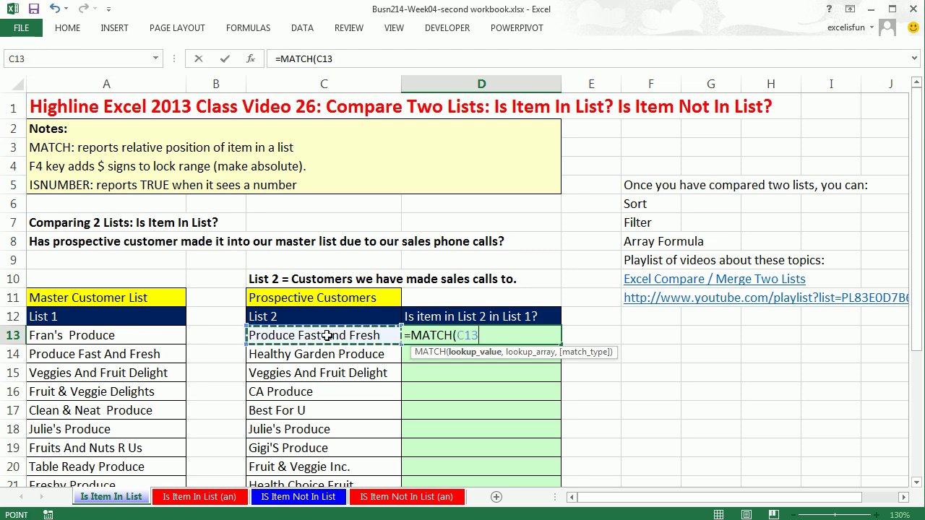
text(,)
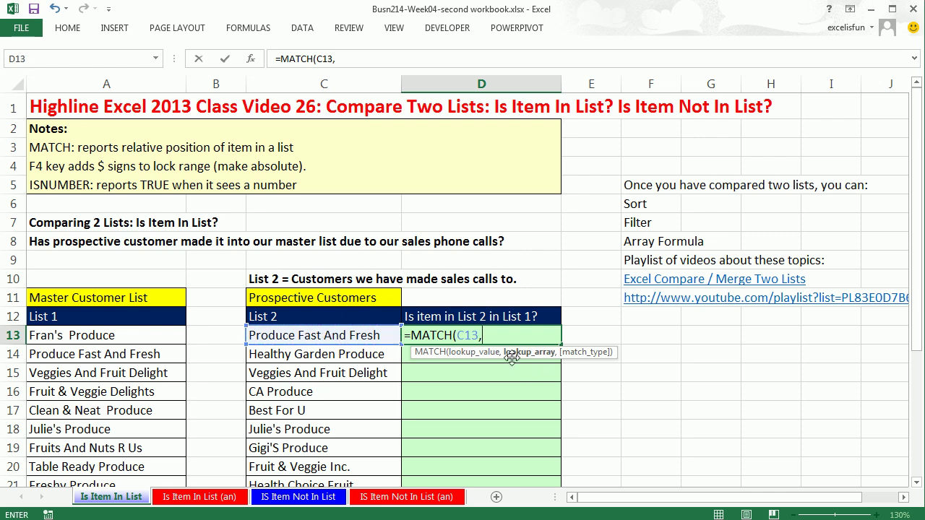
click(143, 336)
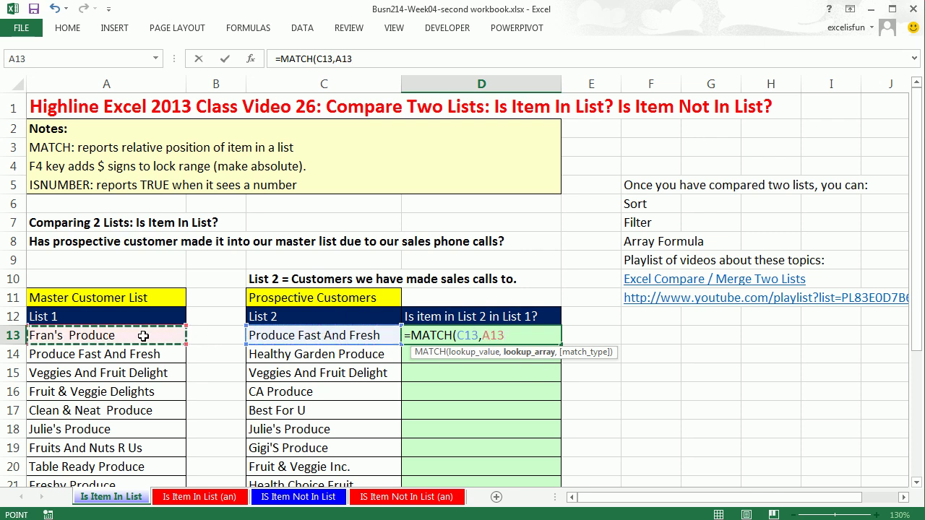
key(ctrl+shift+Down)
key(F4)
key(ctrl+BackSpace)
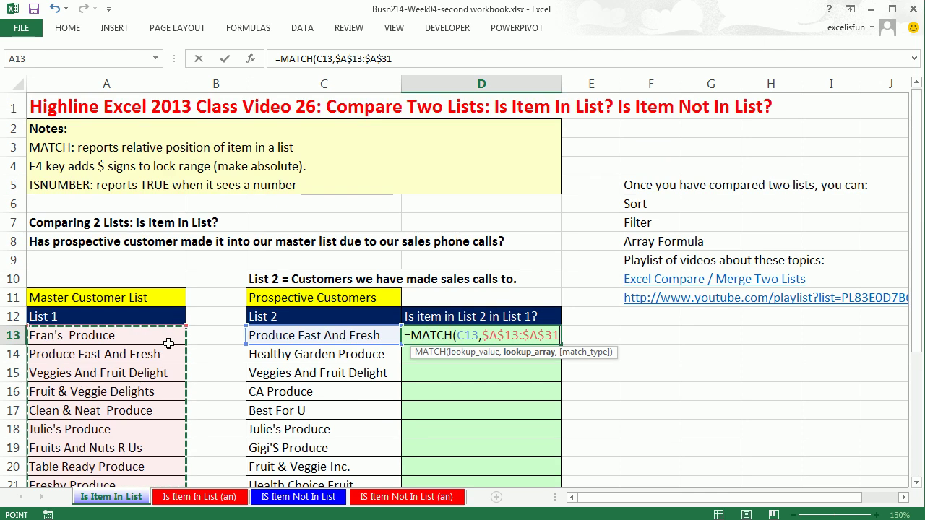
text(,)
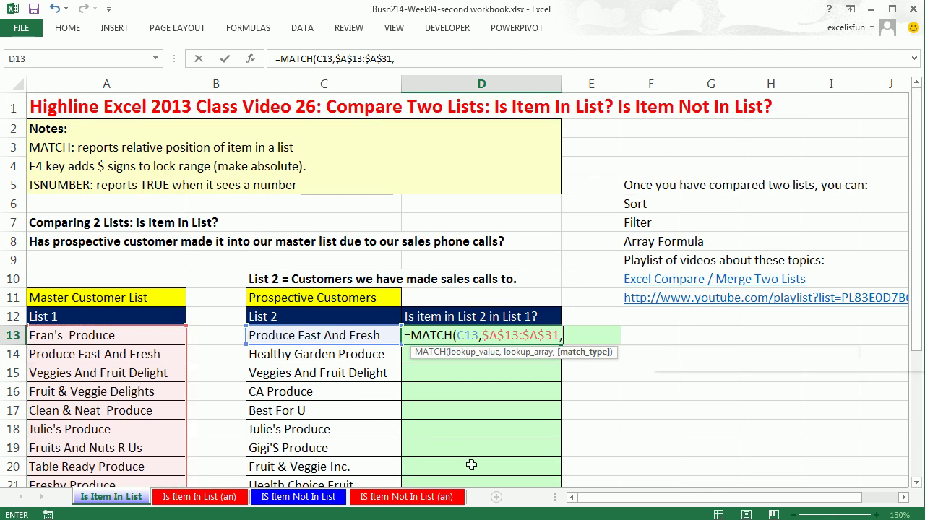
text(0))
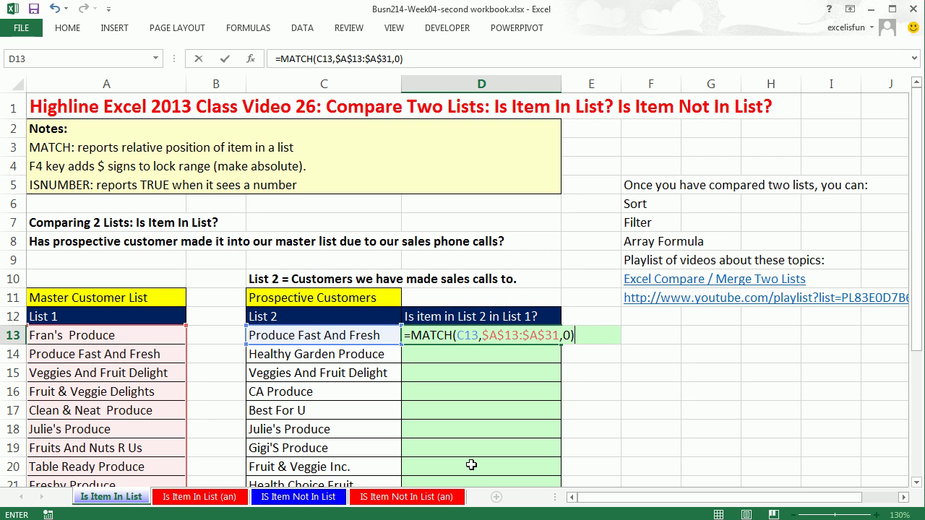
key(ctrl+Return)
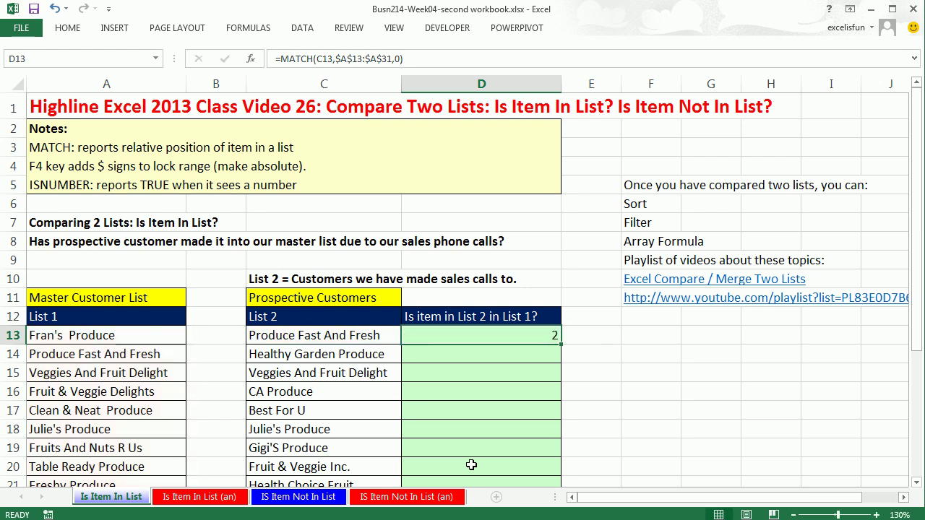
Fill D13's MATCH formula down column D, then reopen D13 for editing
double_click(562, 344)
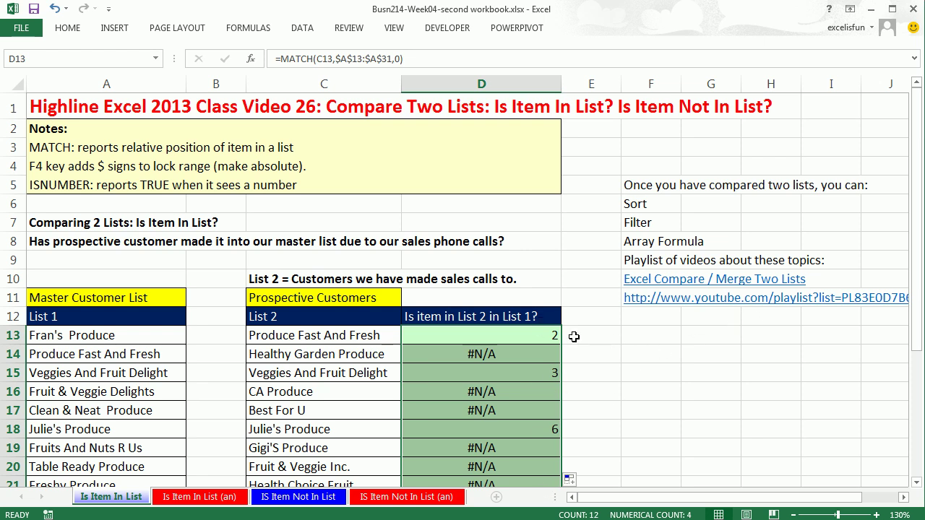
key(F2)
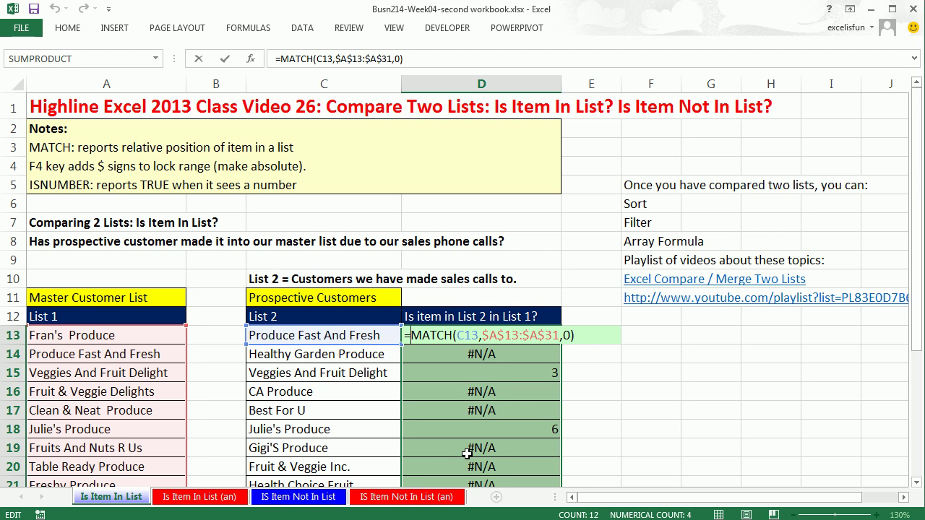
Wrap D13's MATCH in ISNUMBER and apply it to the whole selected results range
text(isnu)
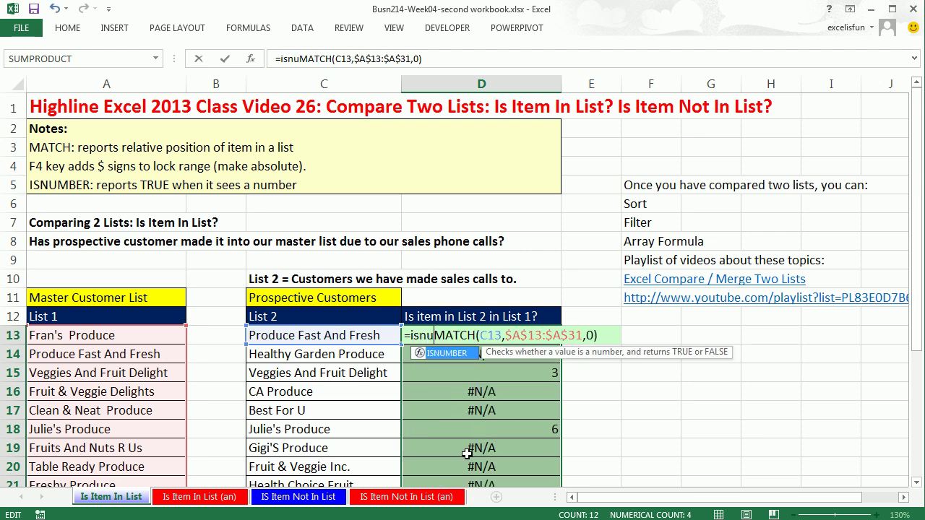
key(Tab)
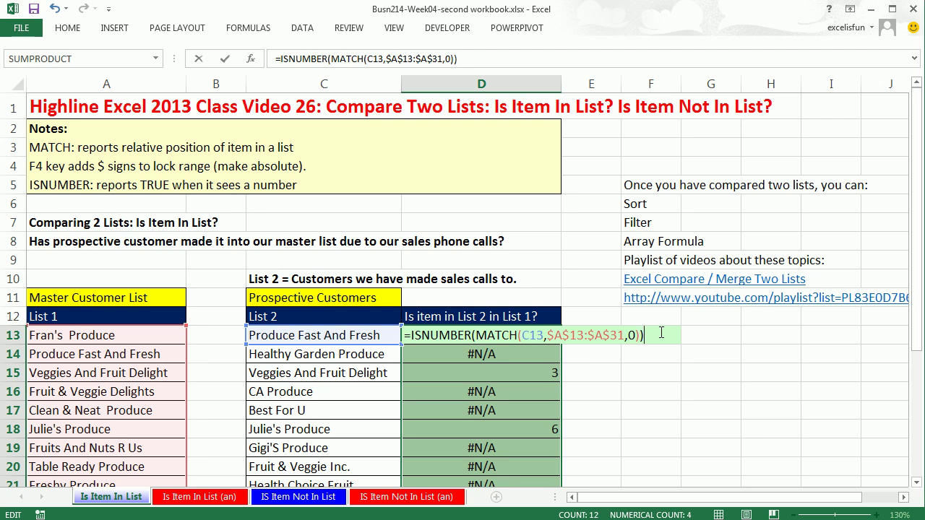
key(ctrl+Return)
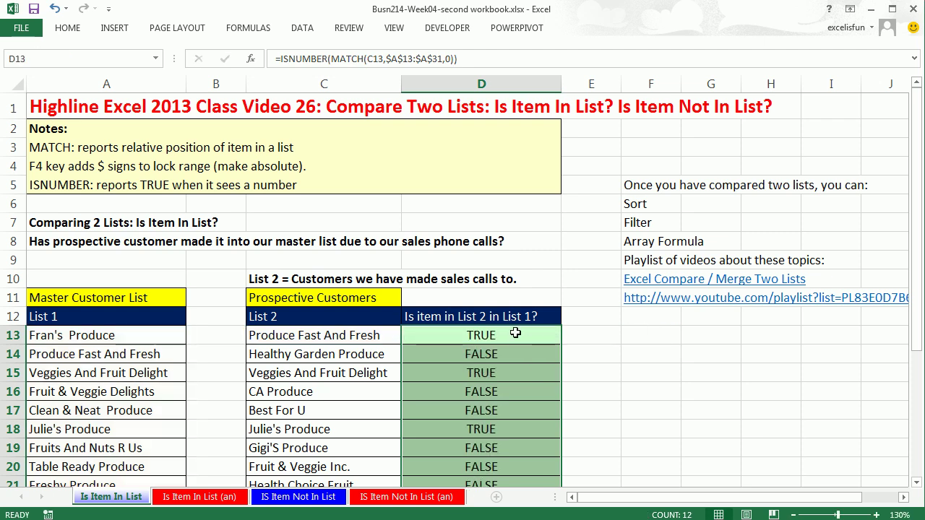
click(382, 334)
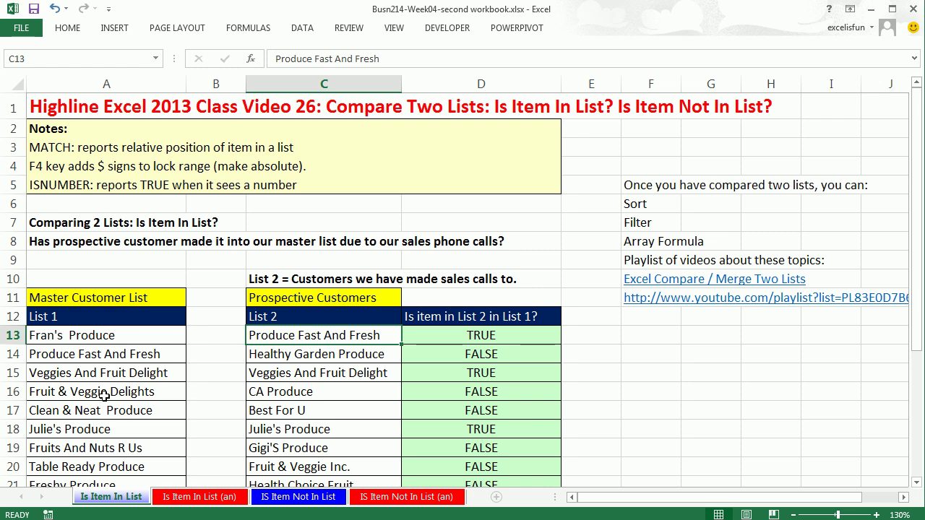
Select the Prospective Customers table from headers C12:D12 down to its last row
click(342, 375)
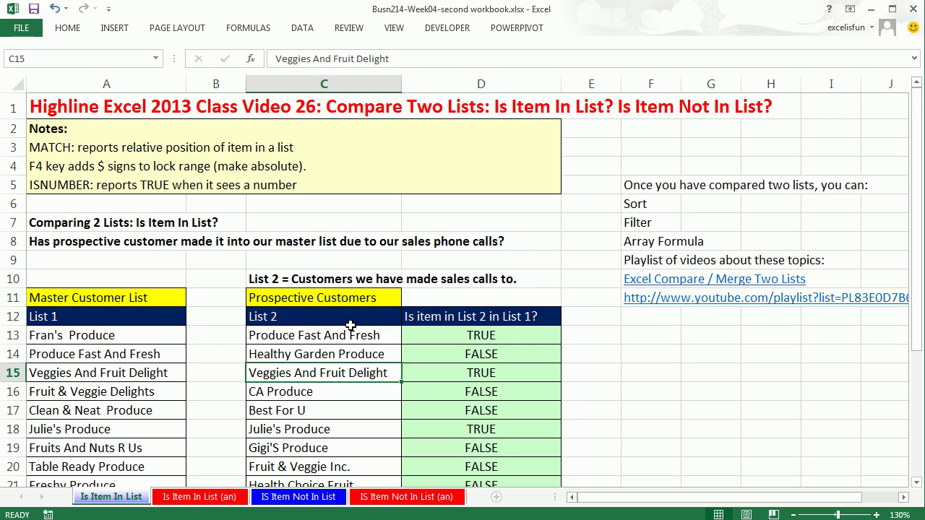
drag(323, 320, 483, 325)
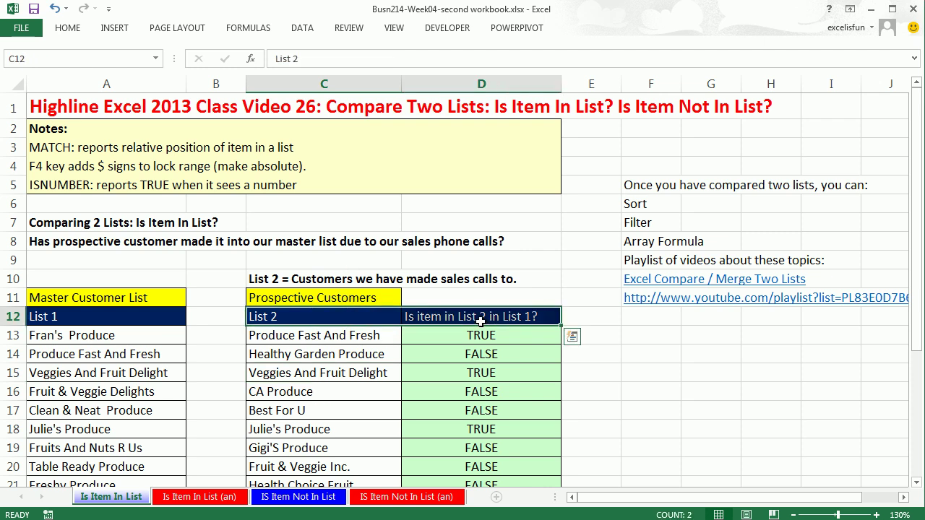
key(ctrl+shift+Down)
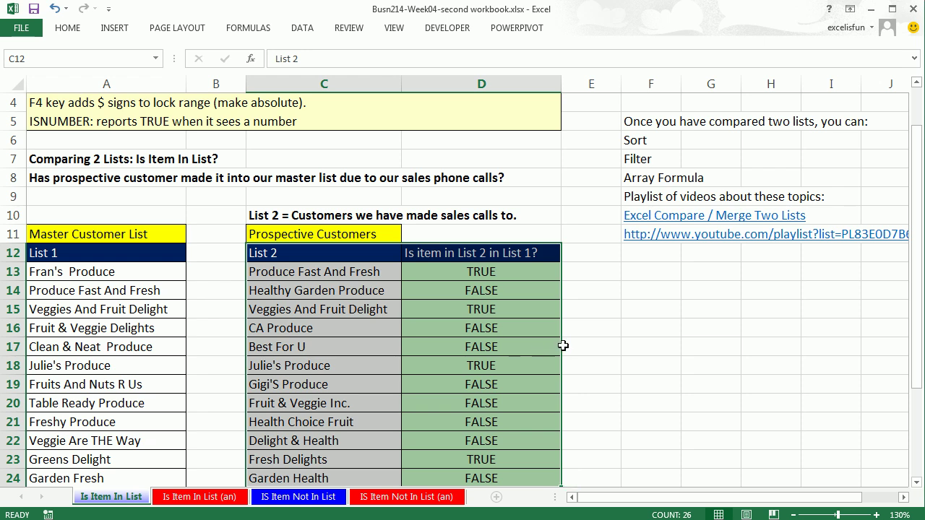
scroll(560, 347, up, 1)
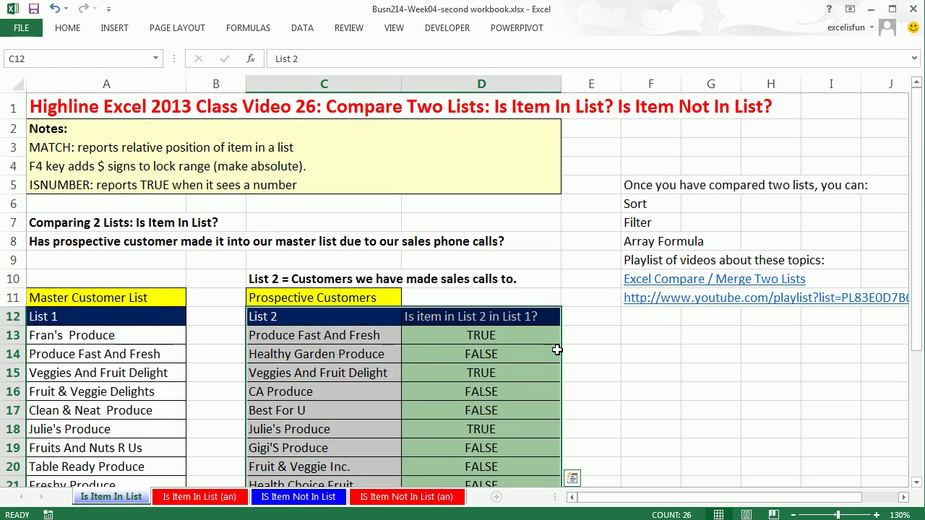
Sort the table by 'Is item in List 2 in List 1?' Largest to Smallest, TRUE first
click(298, 30)
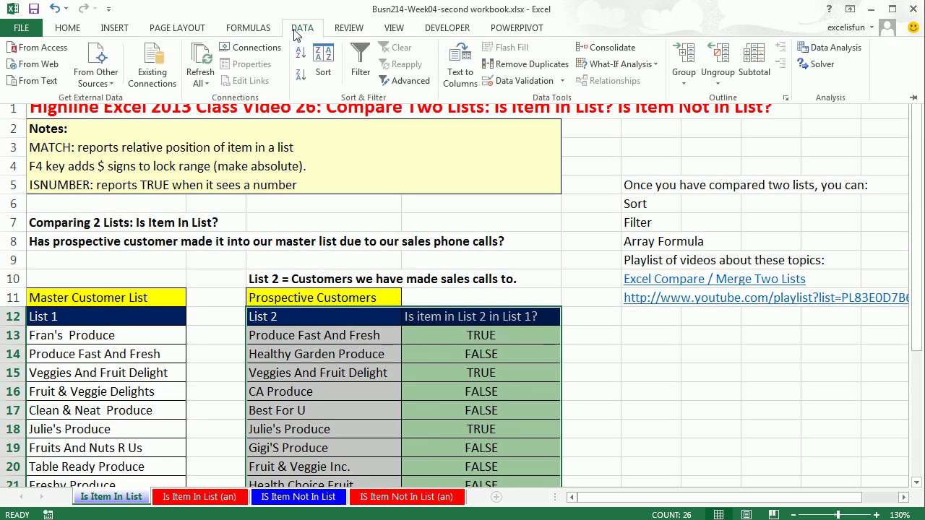
click(325, 63)
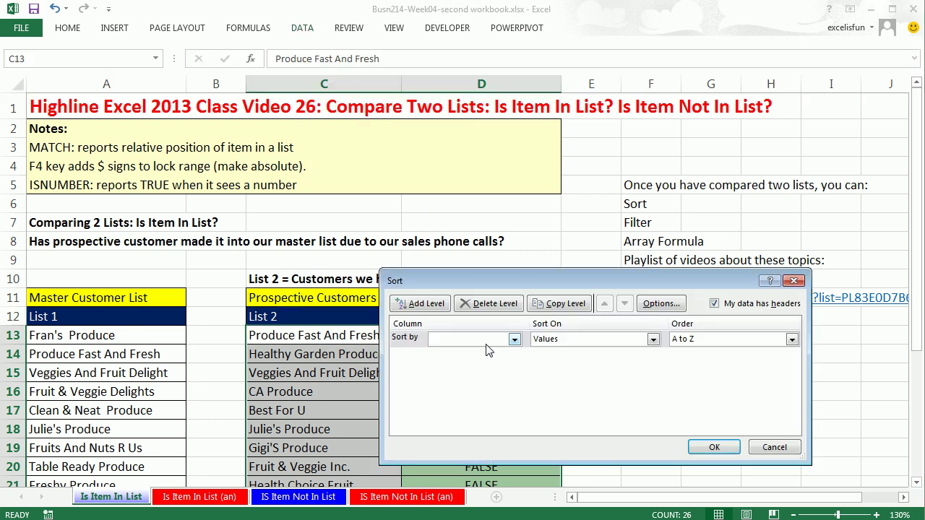
click(512, 341)
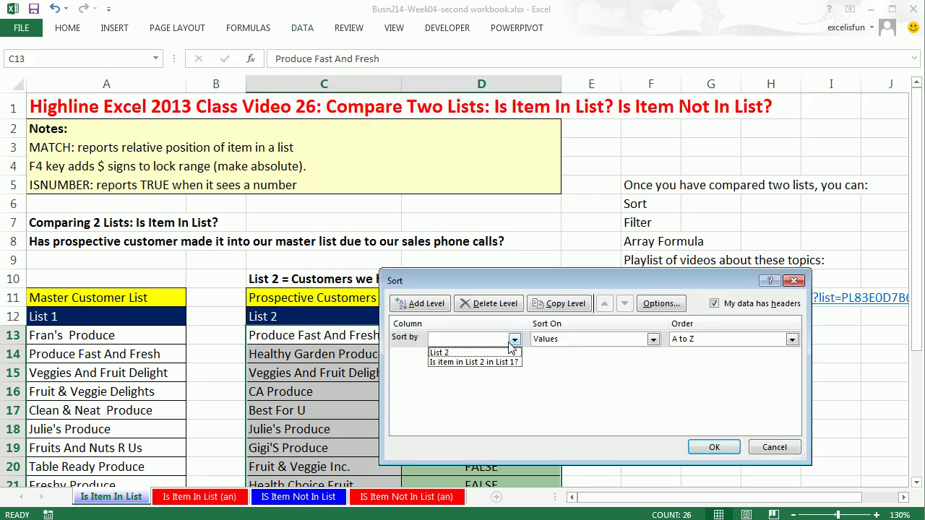
click(476, 362)
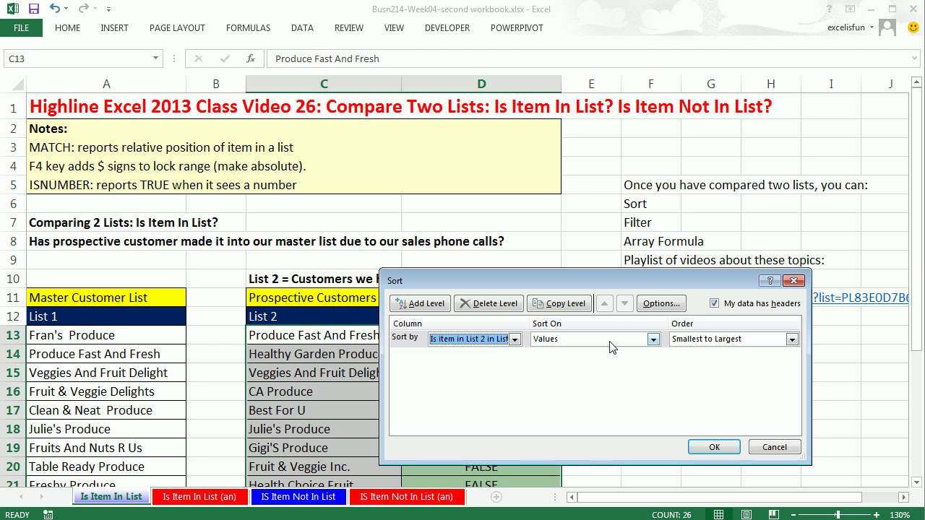
click(792, 339)
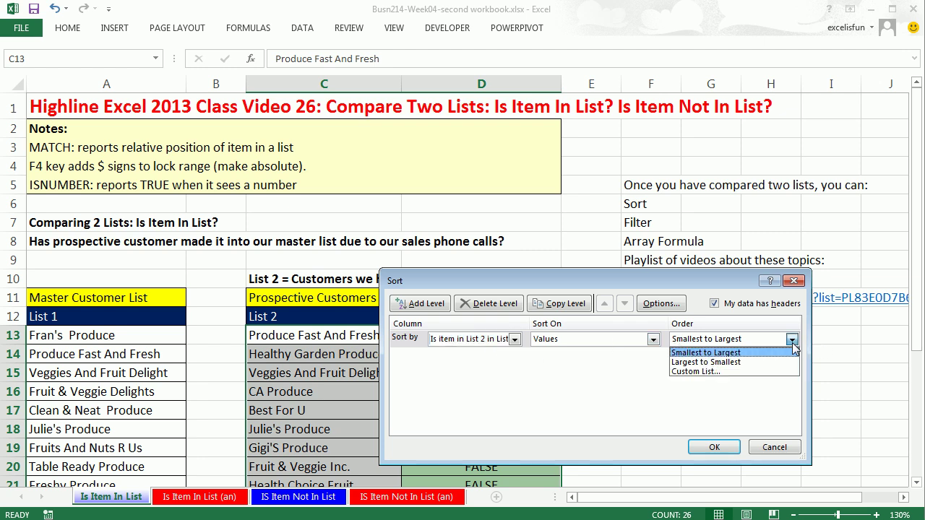
click(712, 363)
click(713, 444)
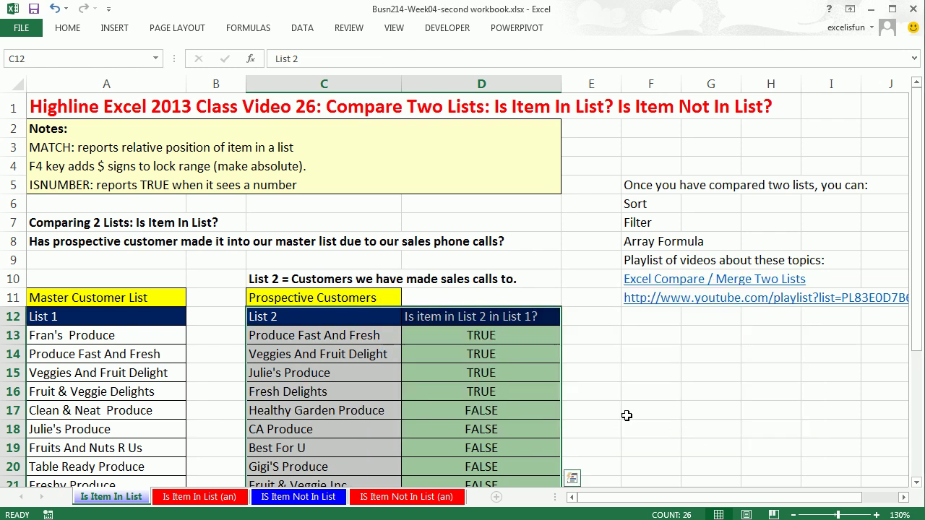
Highlight the TRUE and FALSE customer groups, then go to the IS Item Not In List sheet
drag(347, 336, 460, 348)
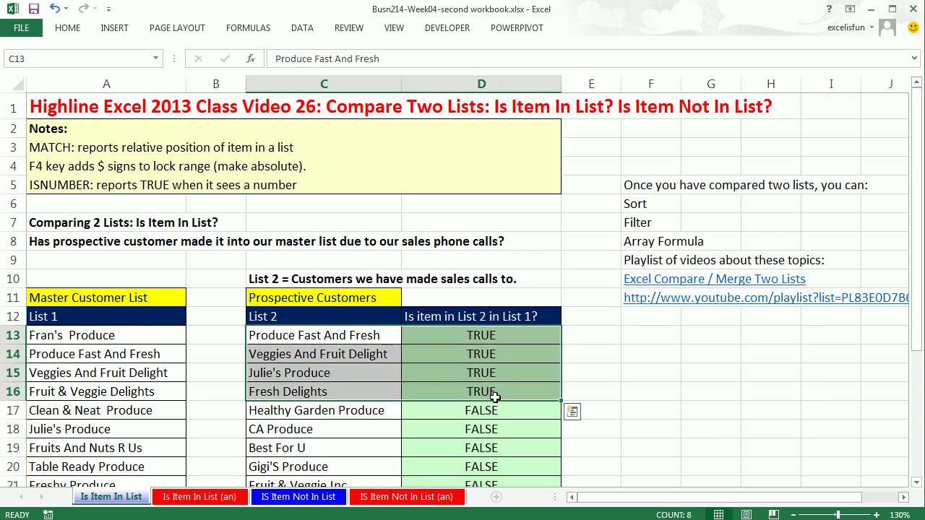
drag(363, 411, 474, 440)
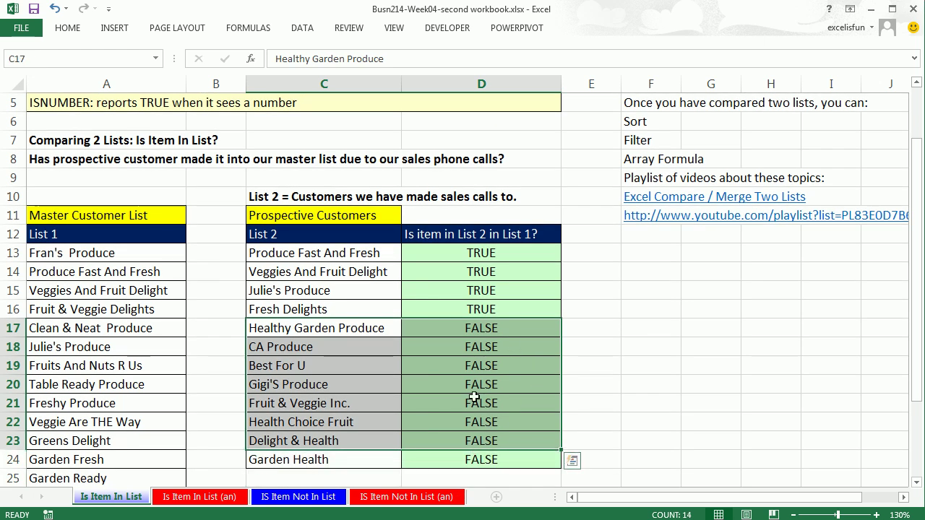
scroll(462, 368, up, 2)
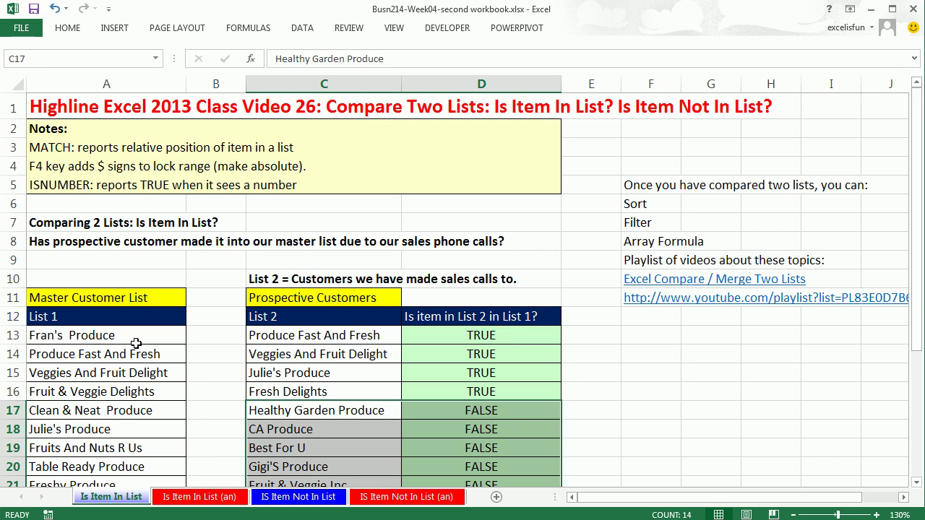
click(291, 498)
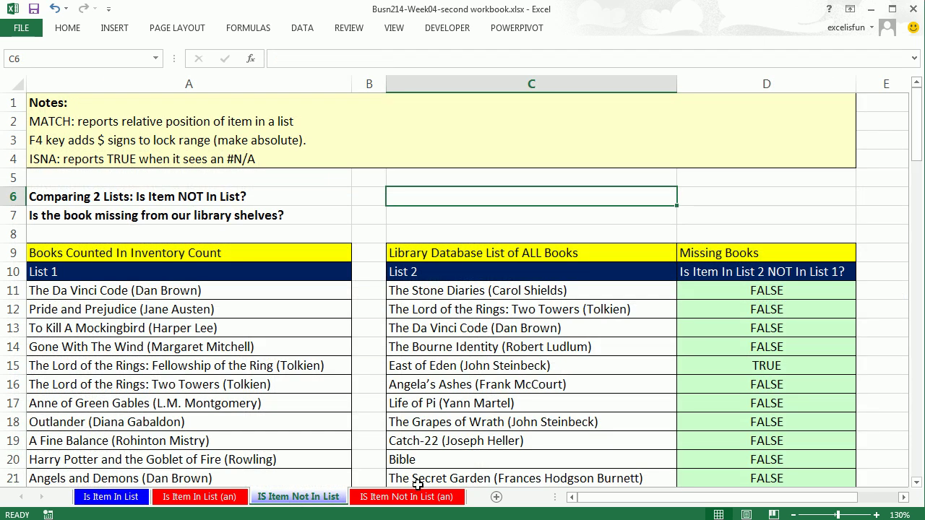
Select D11 down to the column's end and delete the Missing Books formulas
click(727, 293)
key(ctrl+shift+Down)
key(Delete)
key(ctrl+BackSpace)
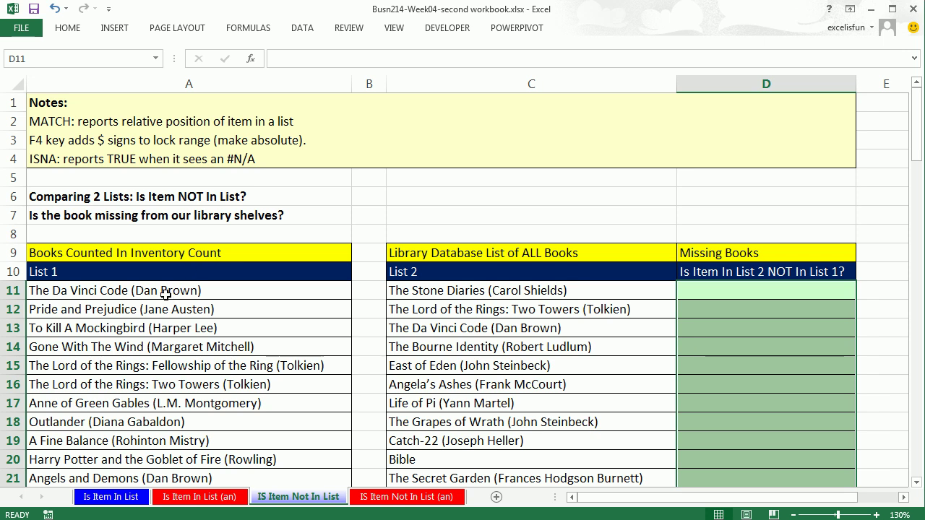
drag(122, 287, 128, 442)
drag(440, 290, 469, 418)
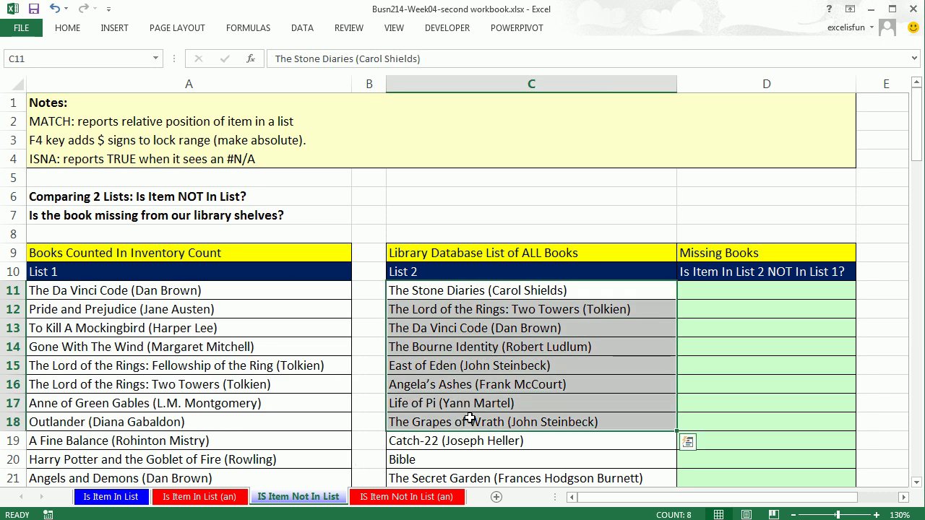
click(728, 288)
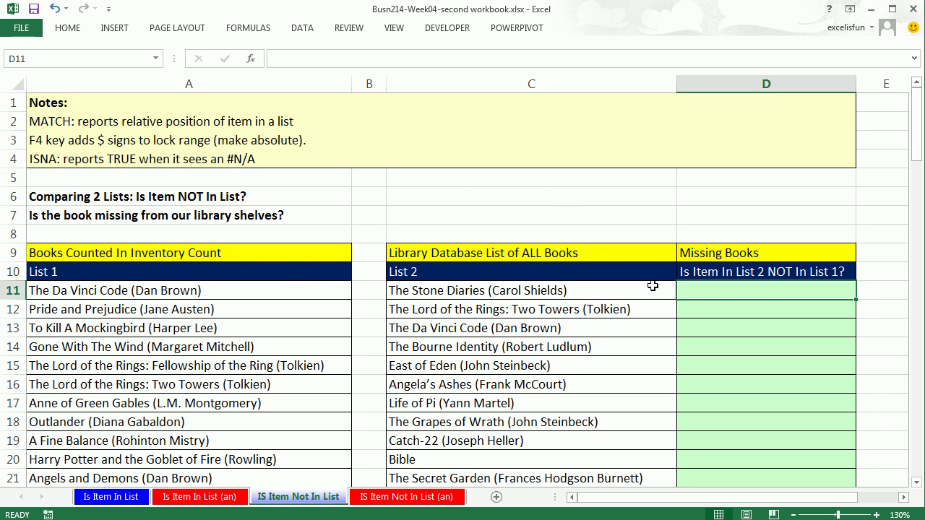
click(555, 292)
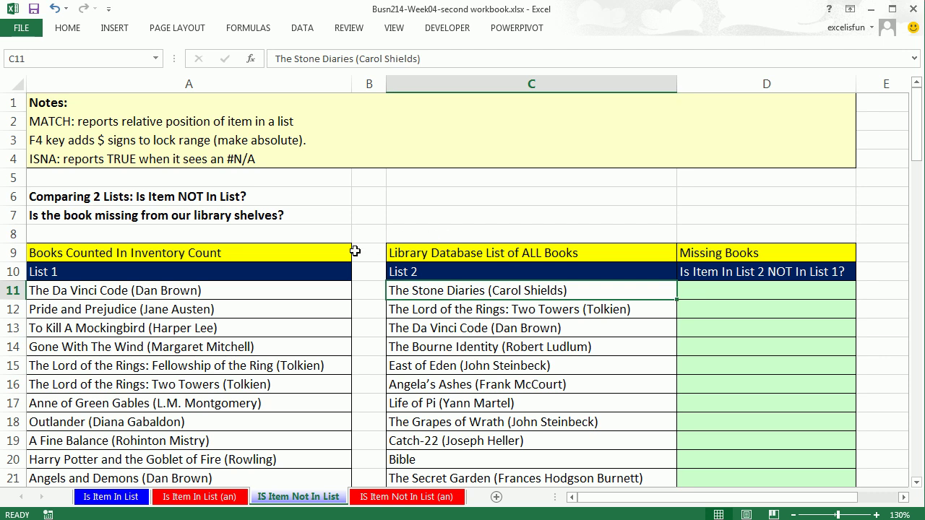
click(314, 292)
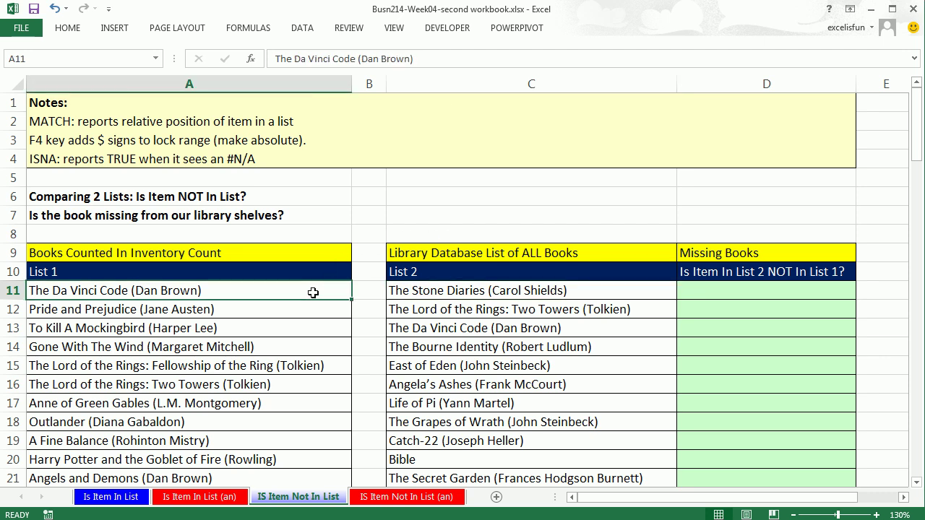
click(725, 289)
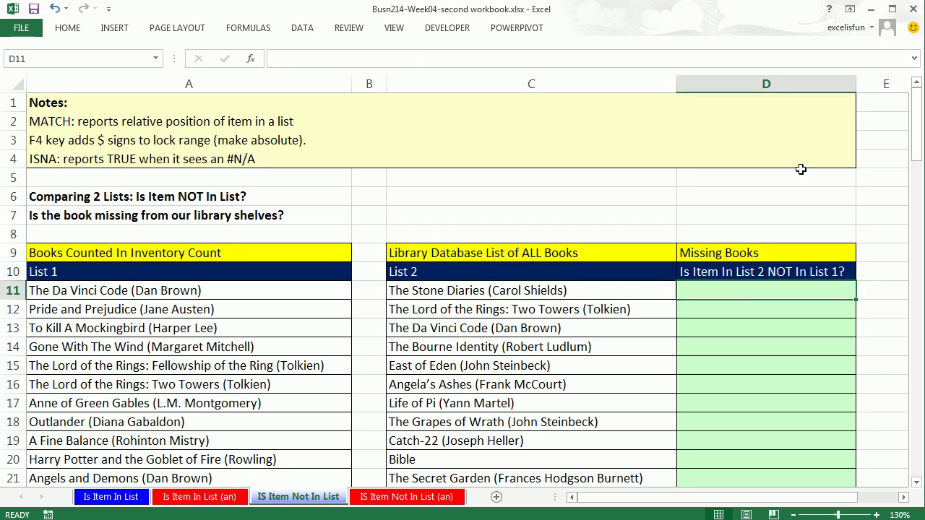
Enter =MATCH(C11,$A$11:$A$103,0) in D11, copy it down the Missing Books column, and reopen D11
text(=mat)
key(Tab)
key(Left)
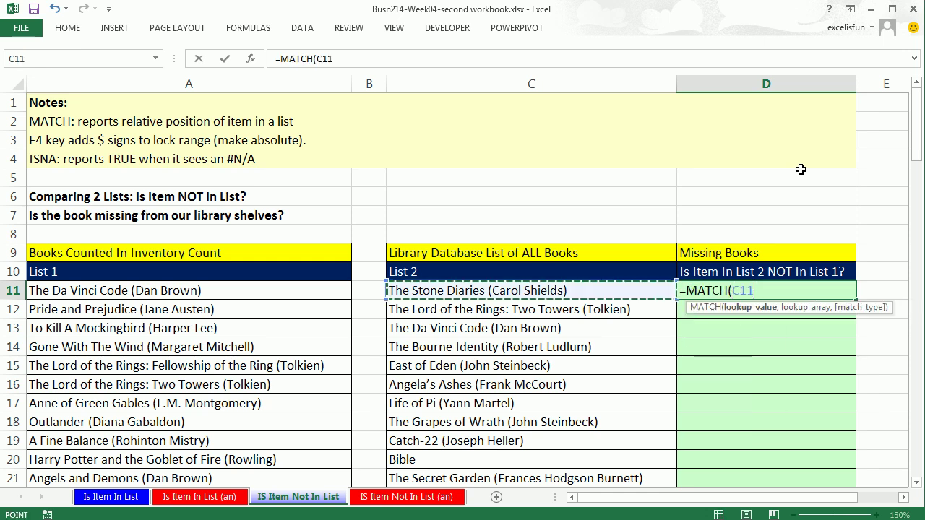
text(,)
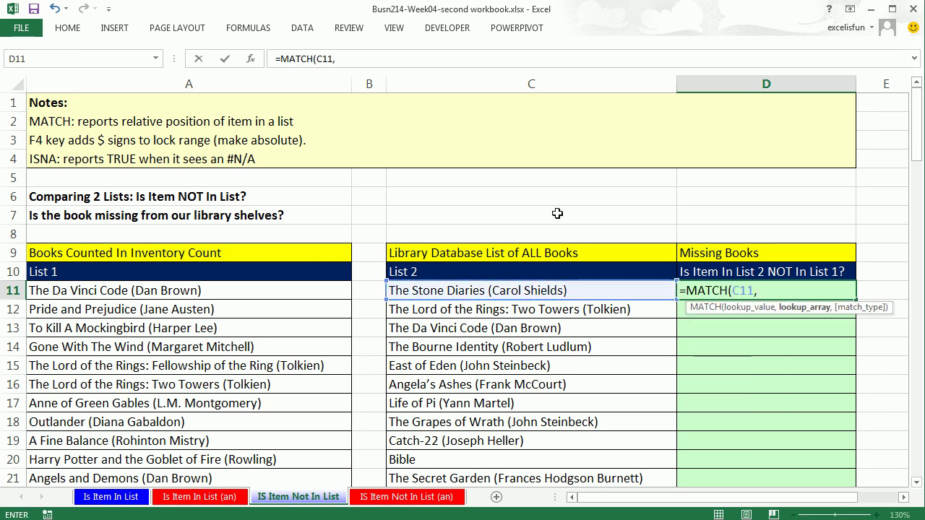
click(261, 294)
key(ctrl+shift+Down)
key(F4)
text(,0))
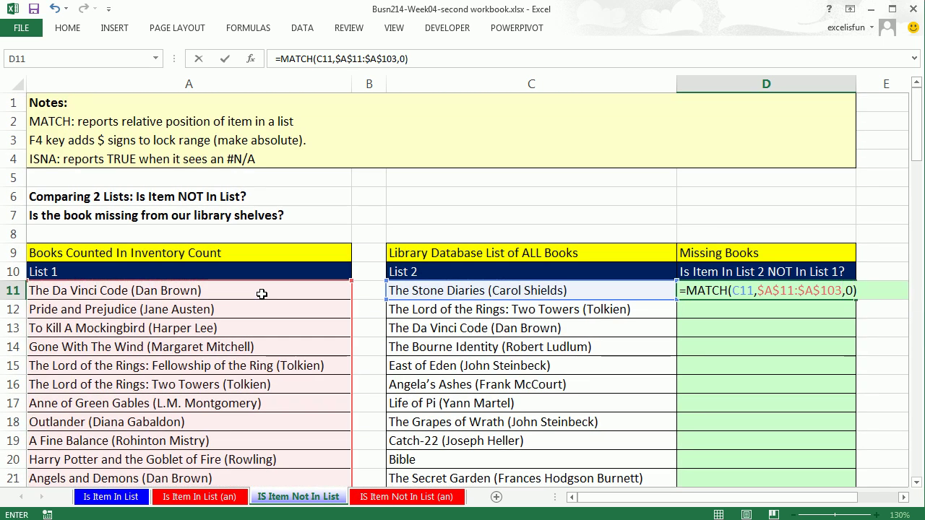
key(ctrl+Return)
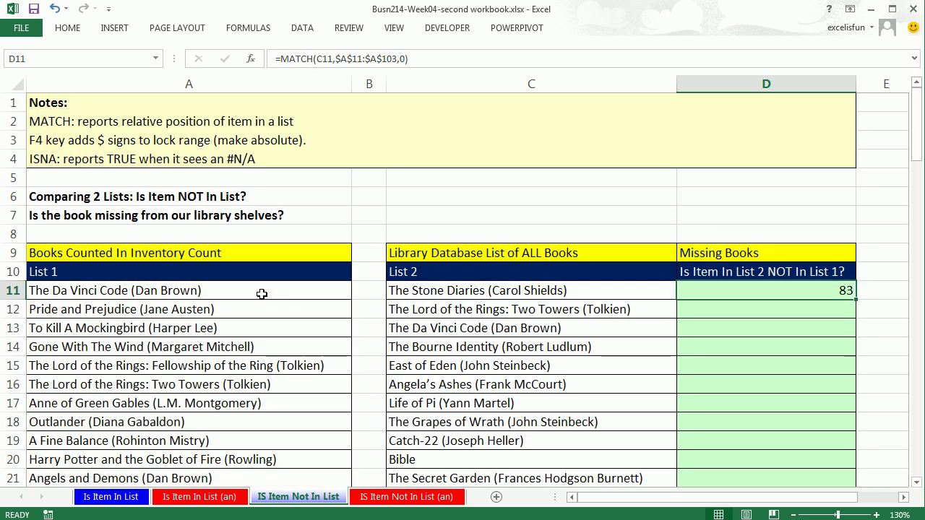
double_click(857, 300)
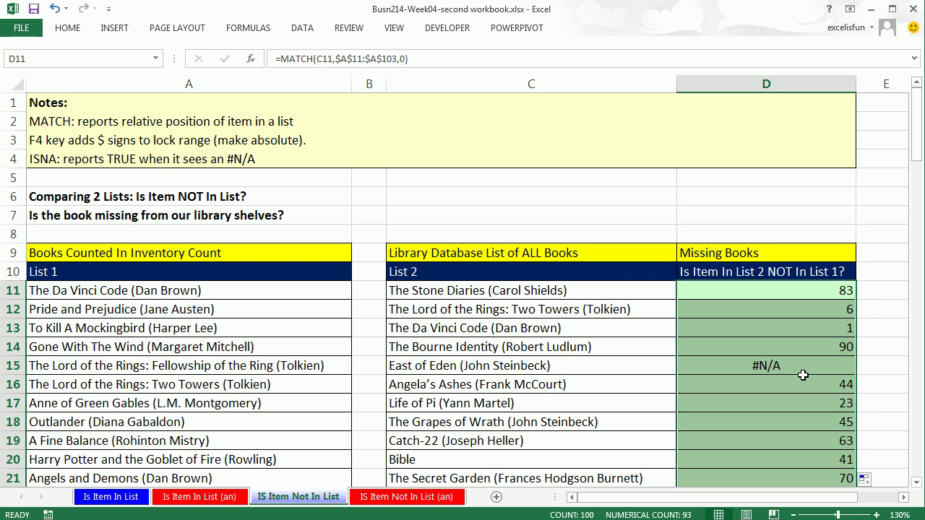
key(F2)
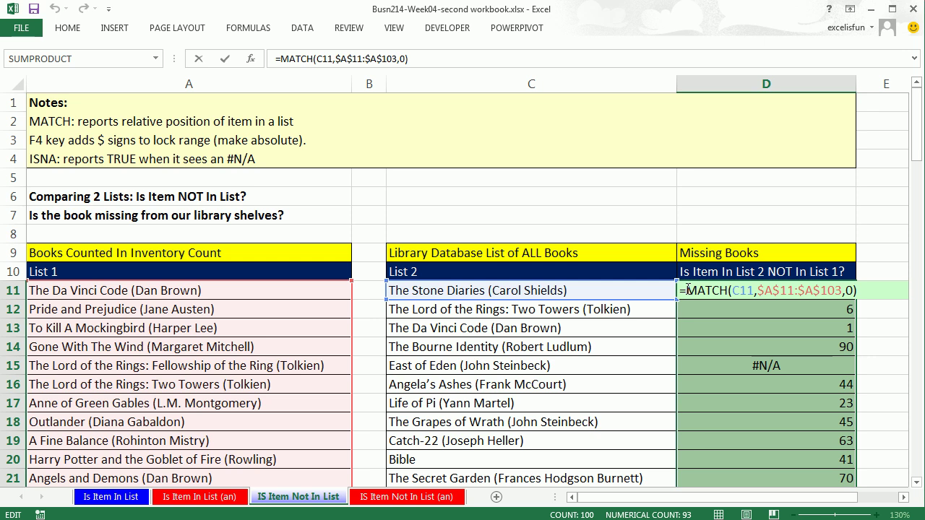
Wrap the D11:D21 MATCH formulas in ISNA and check East of Eden's TRUE result
text(isna)
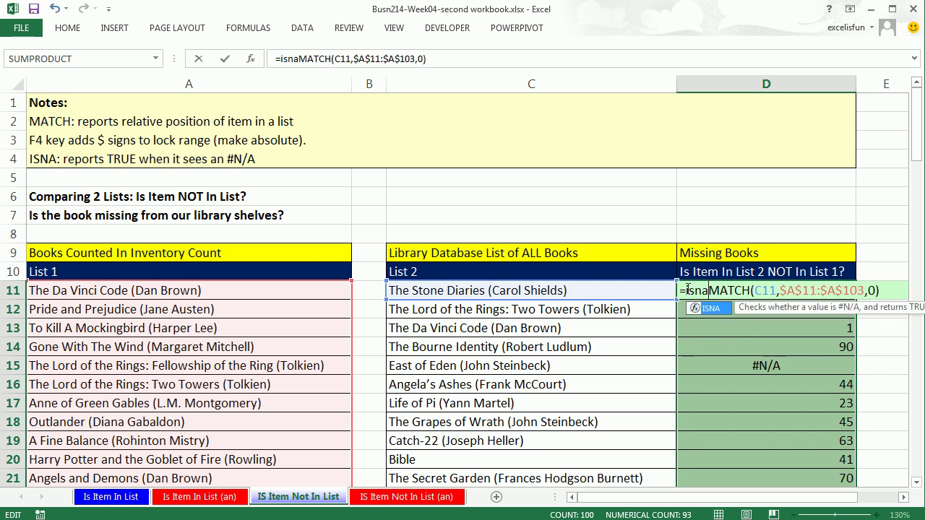
key(Tab)
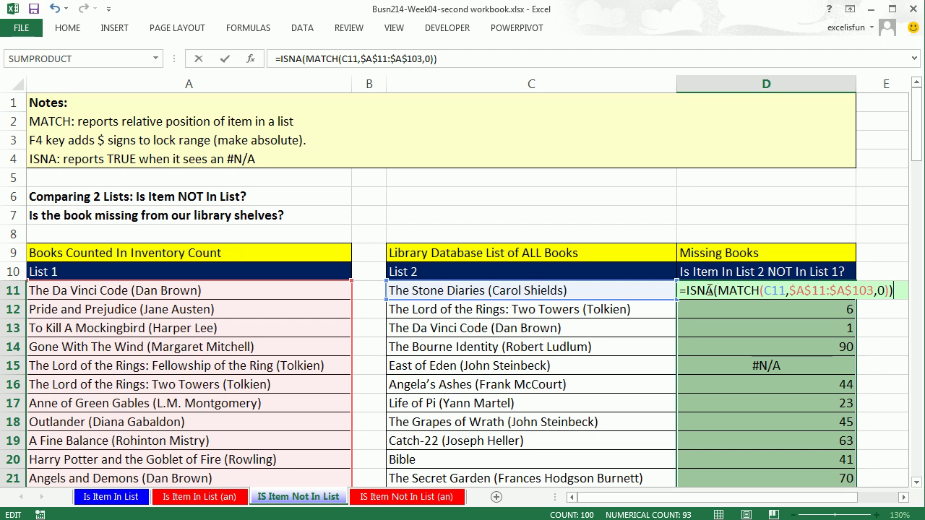
key(ctrl+Return)
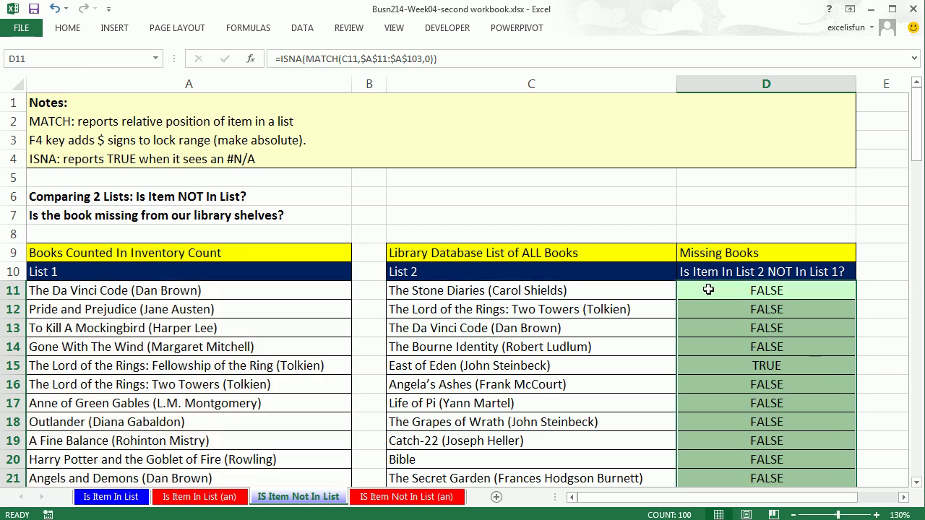
click(772, 367)
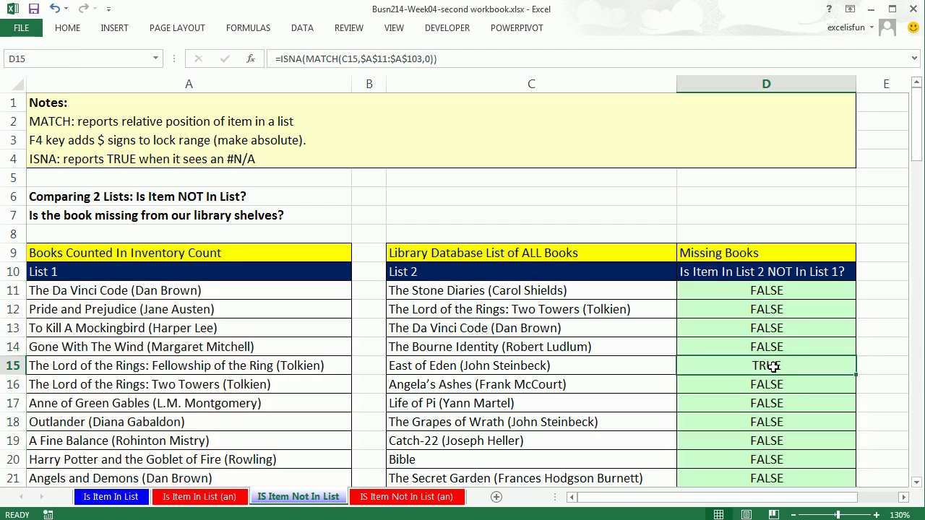
click(655, 371)
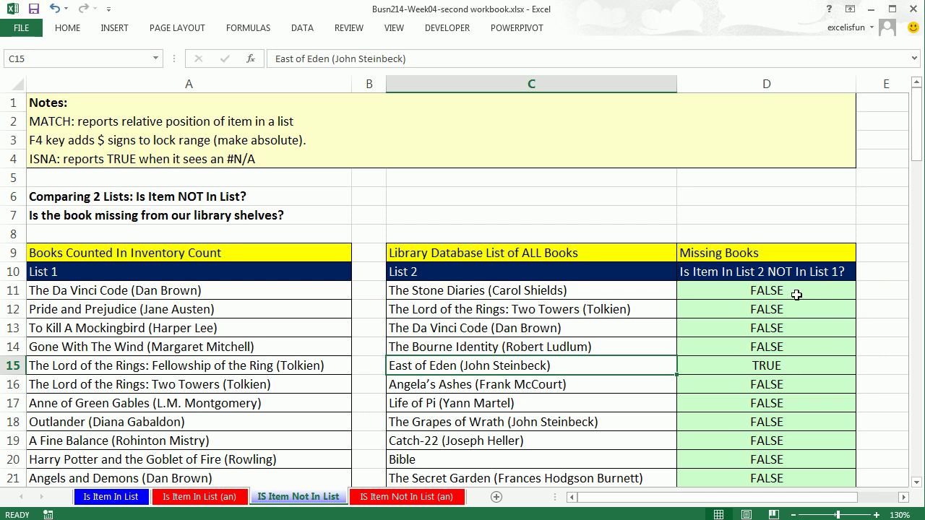
Type the 'Text' heading in E10, review D11's ISNA formula unchanged, and move to E11
click(902, 498)
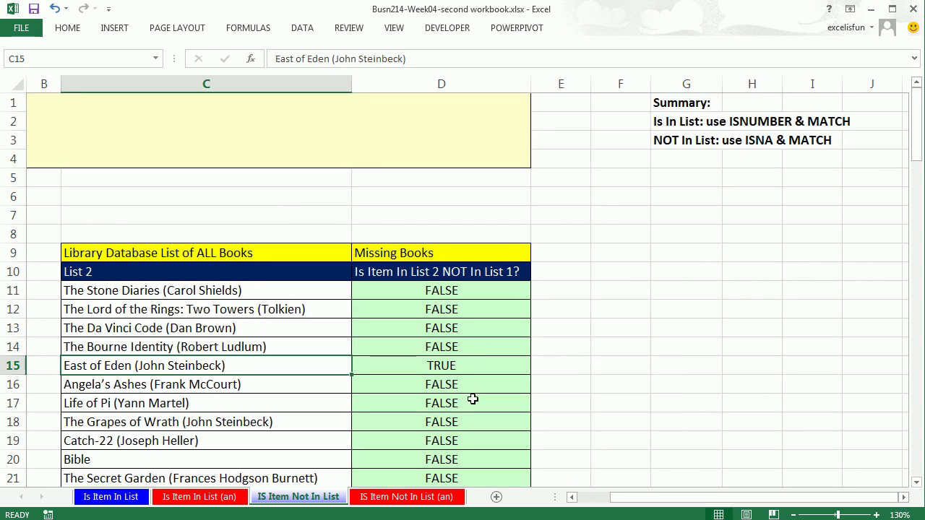
click(561, 274)
text(Text)
key(Return)
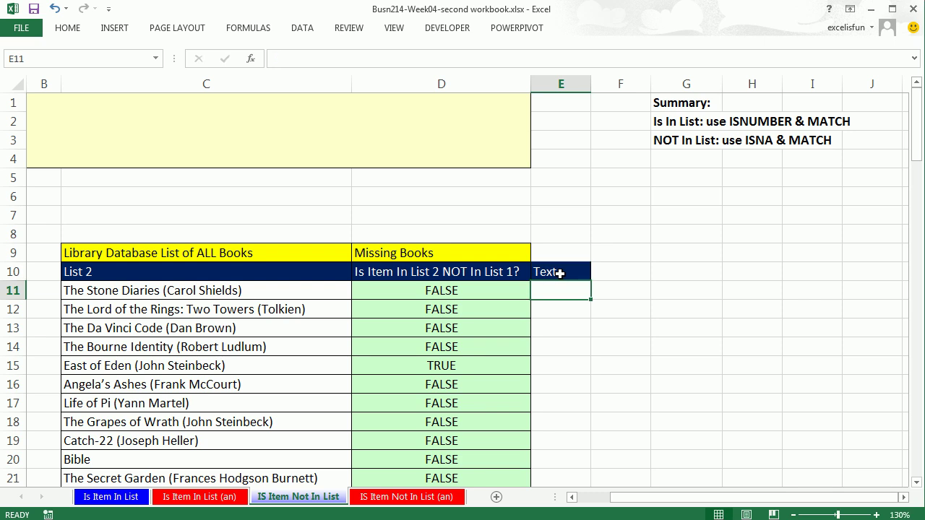
double_click(504, 290)
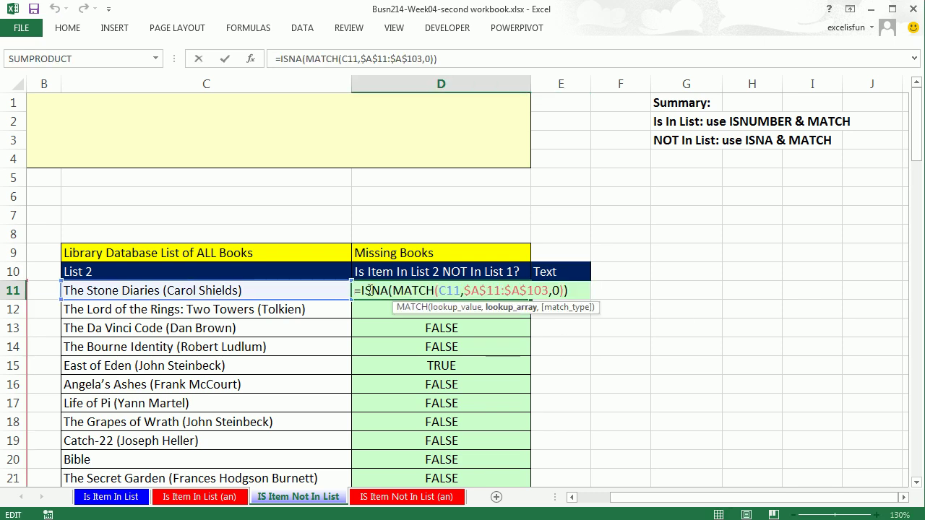
drag(359, 291, 603, 297)
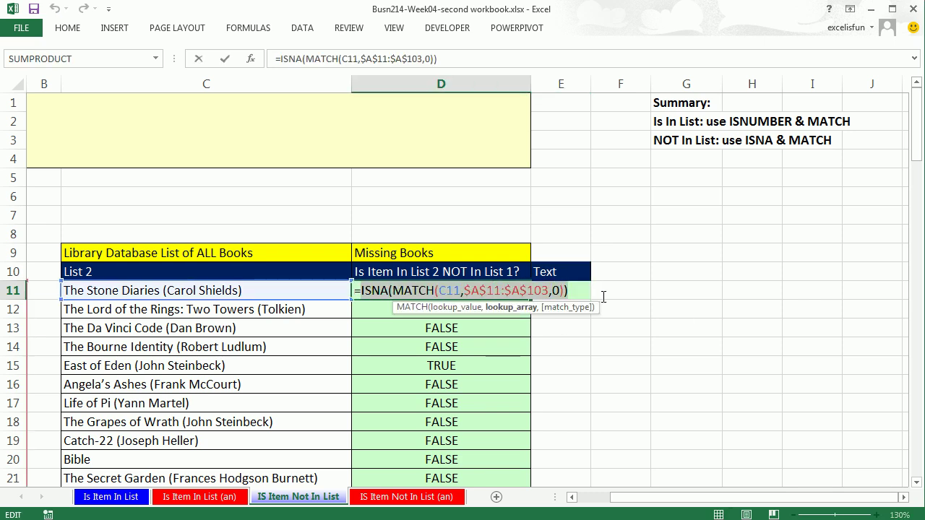
key(Escape)
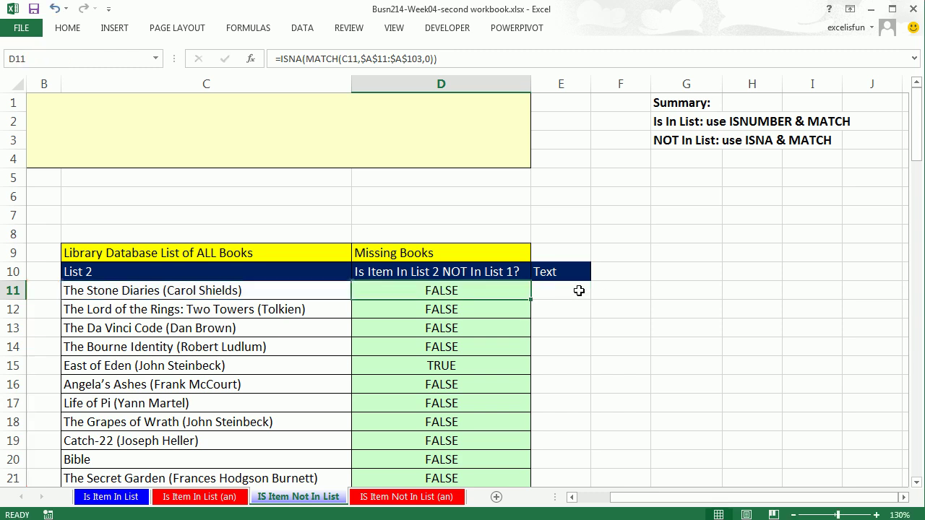
click(547, 290)
Enter =IF(ISNA(MATCH(C11,$A$11:$A$103,0)),"Missing","On Shelves") in E11, widen column E, fill down
text(=if)
key(Tab)
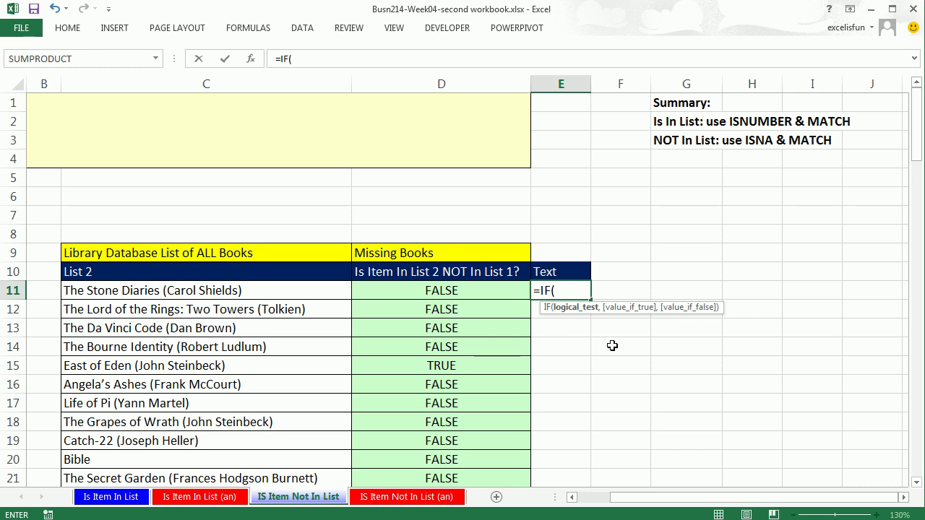
text(ISNA(MATCH(C11,$A$11:$A$103,0)),)
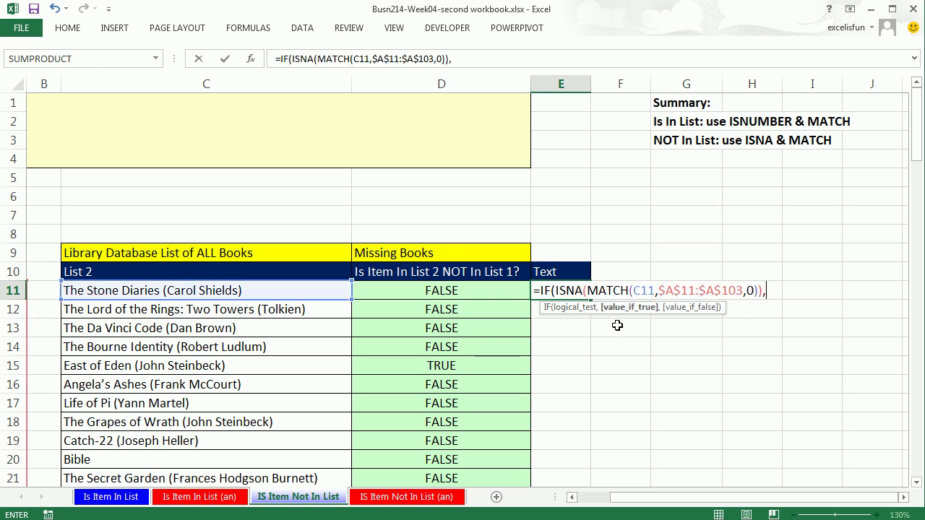
text("Missing")
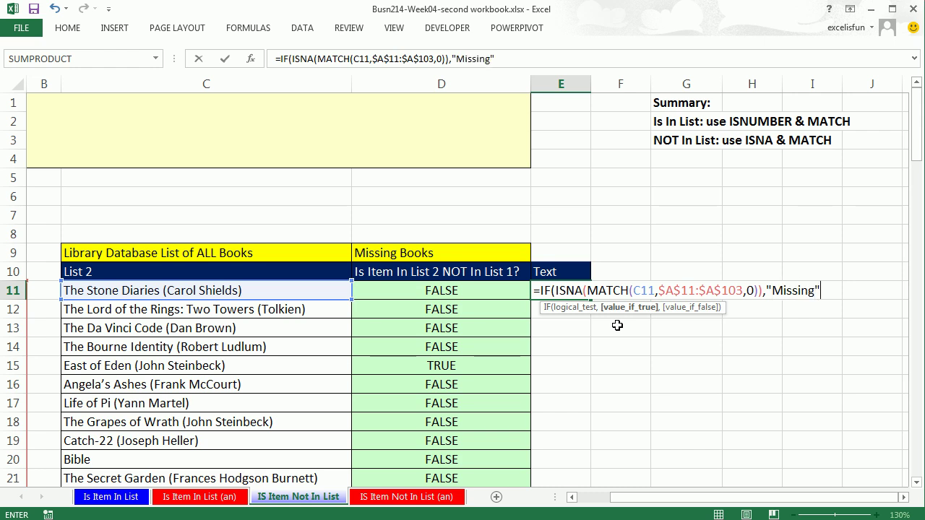
text(,)
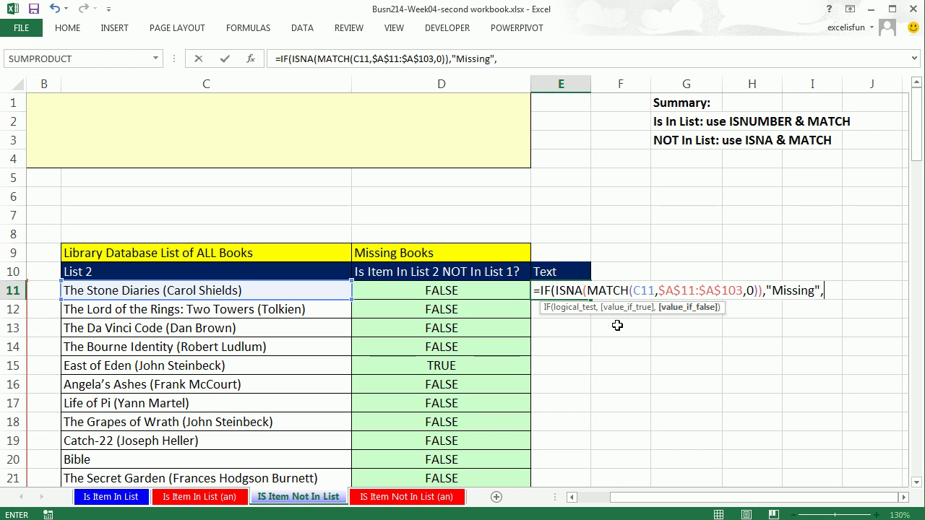
text("On Shelve)
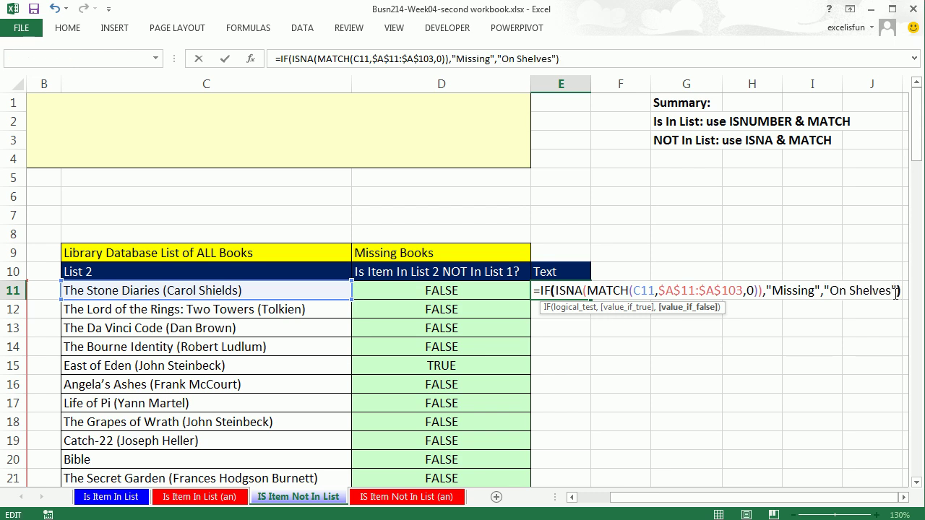
text(s"))
key(ctrl+Return)
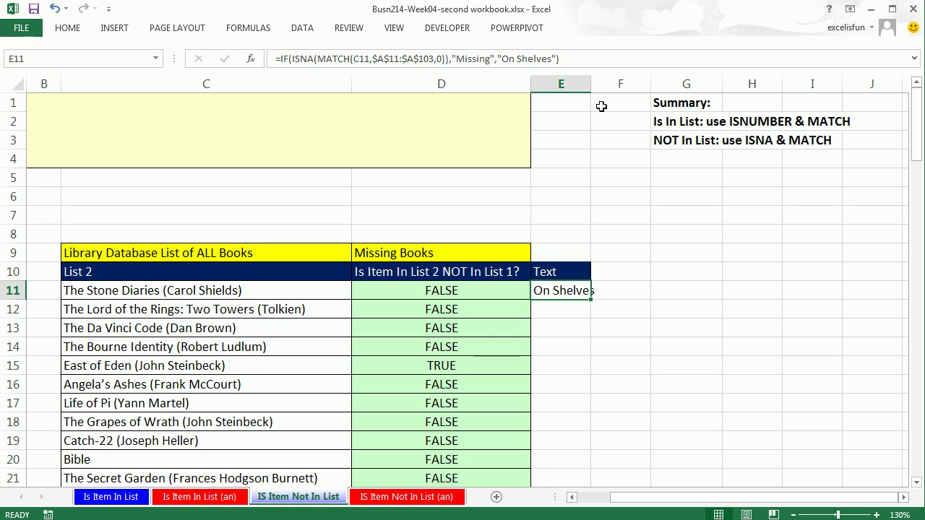
drag(592, 85, 627, 90)
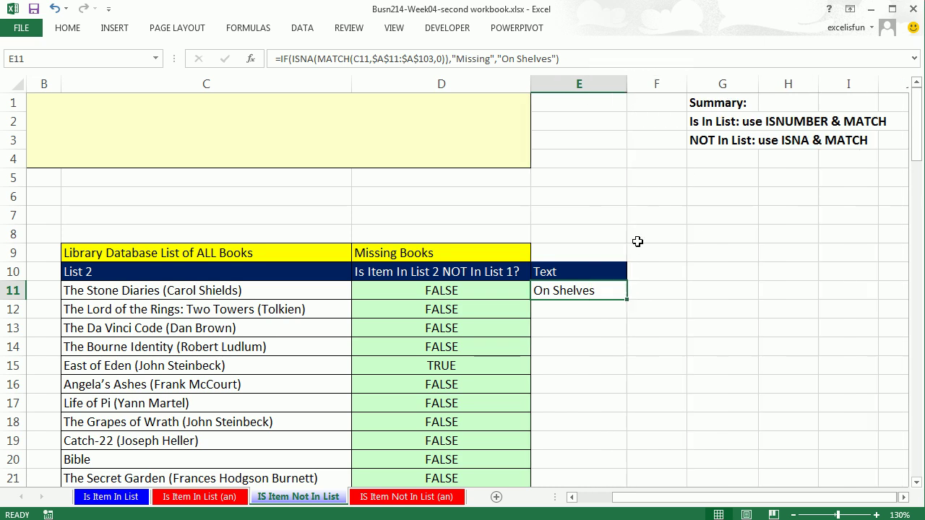
double_click(626, 303)
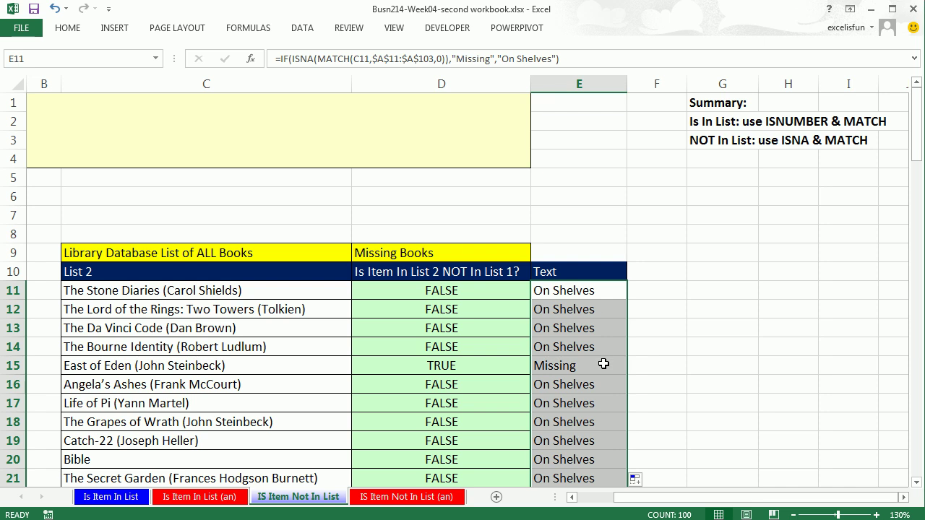
click(582, 290)
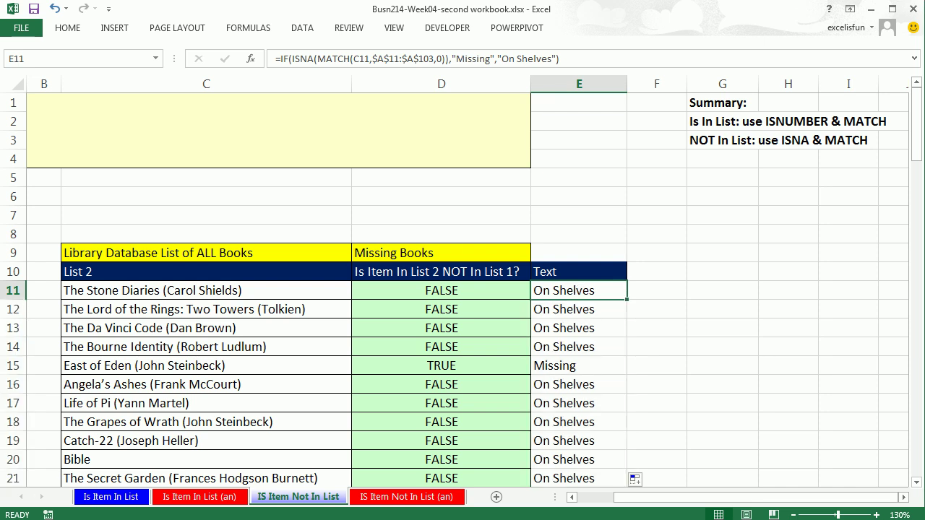